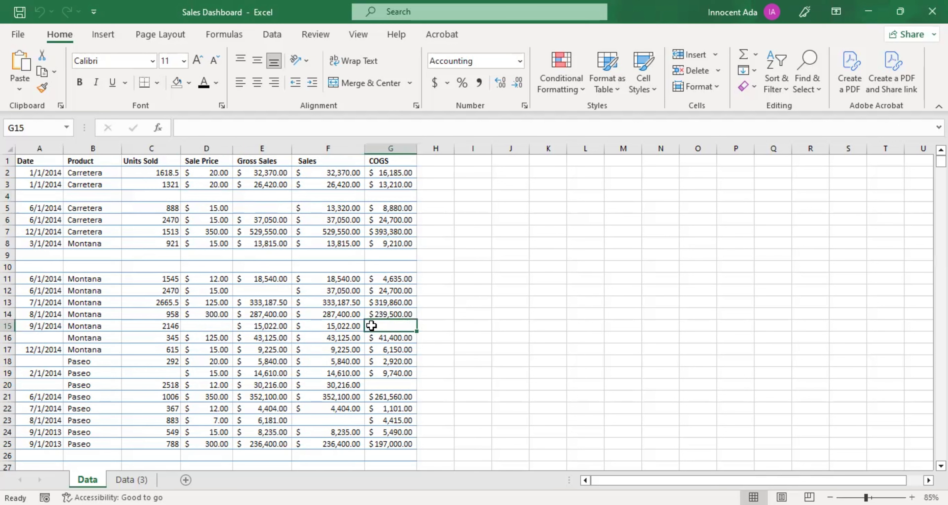
Try deleting the blank row 4 from the Data sheet on its own, and undo the deletion.
{"action": "left_click", "coordinate": [375, 386]}
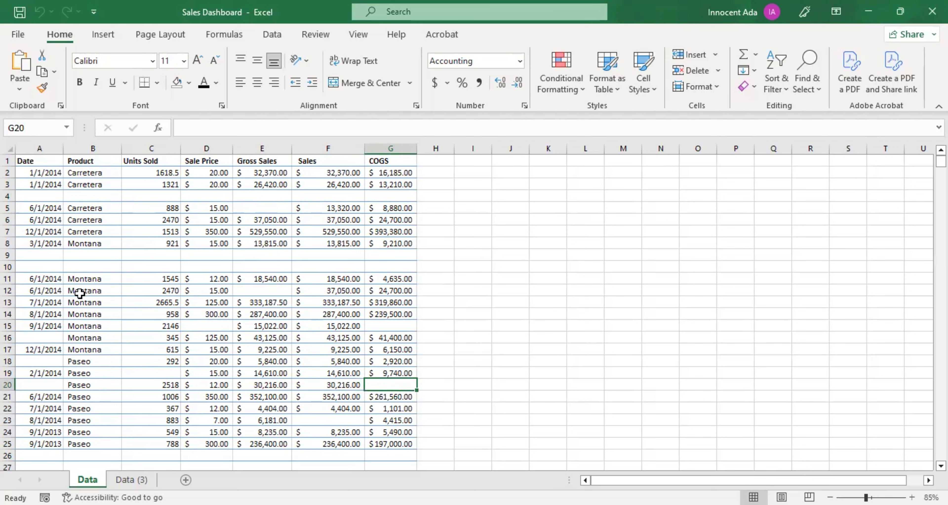
{"action": "left_click", "coordinate": [8, 196]}
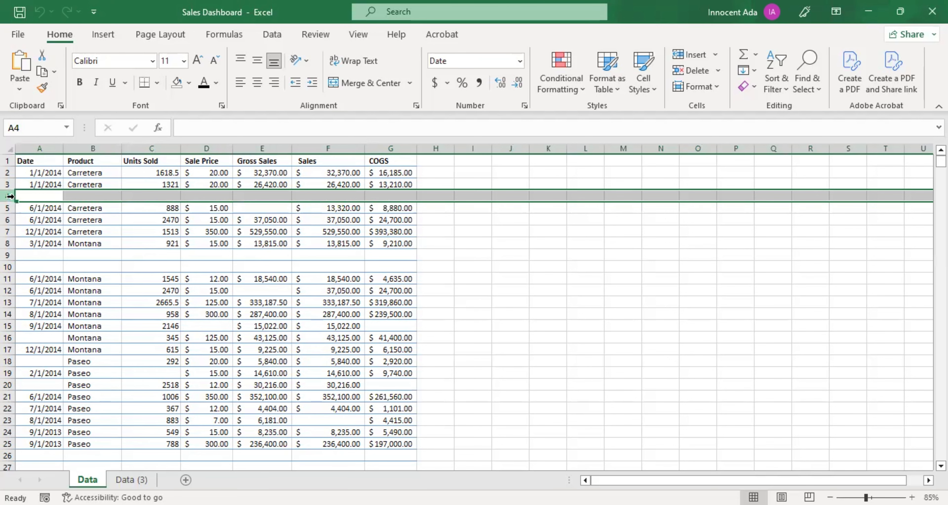
{"action": "right_click", "coordinate": [10, 197]}
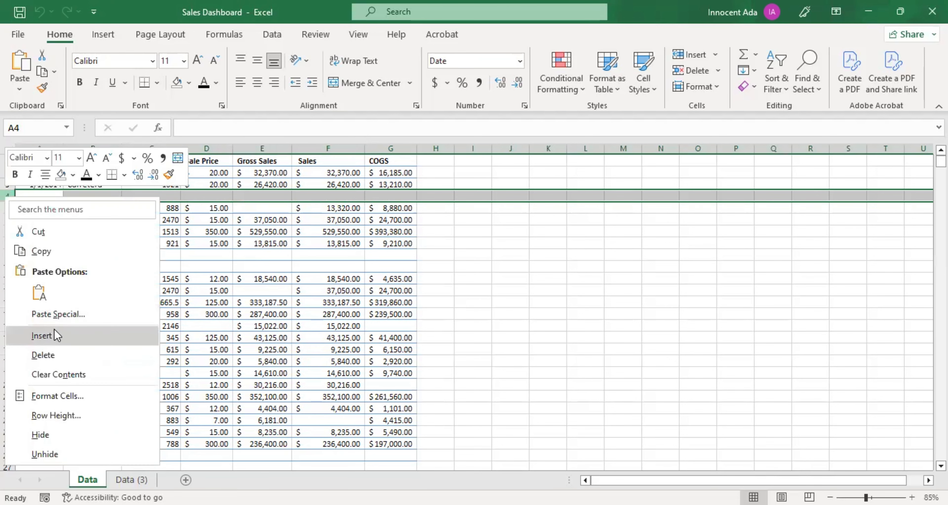
{"action": "left_click", "coordinate": [51, 354]}
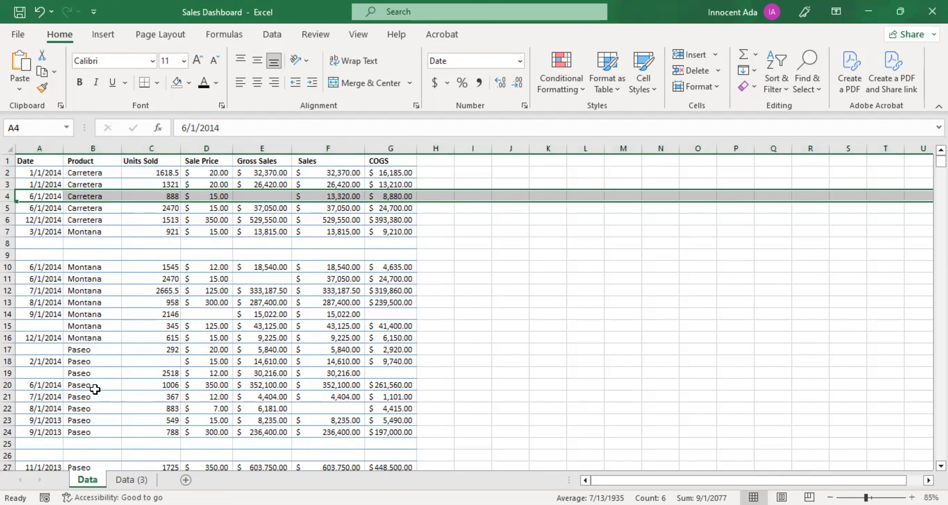
{"action": "key", "text": "ctrl+z"}
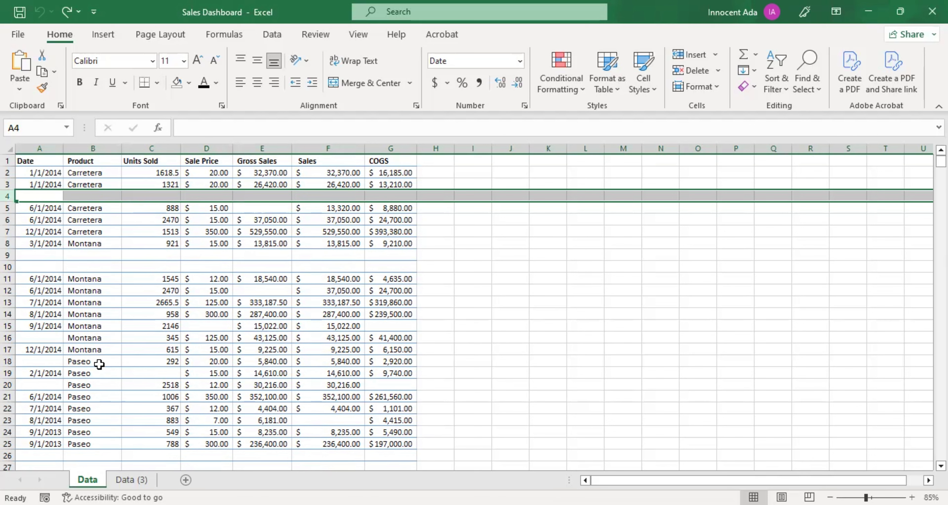
Delete every sheet row with an empty Date cell on the Data sheet, selecting the cells with Go To Special set to Blanks.
{"action": "left_click", "coordinate": [39, 148]}
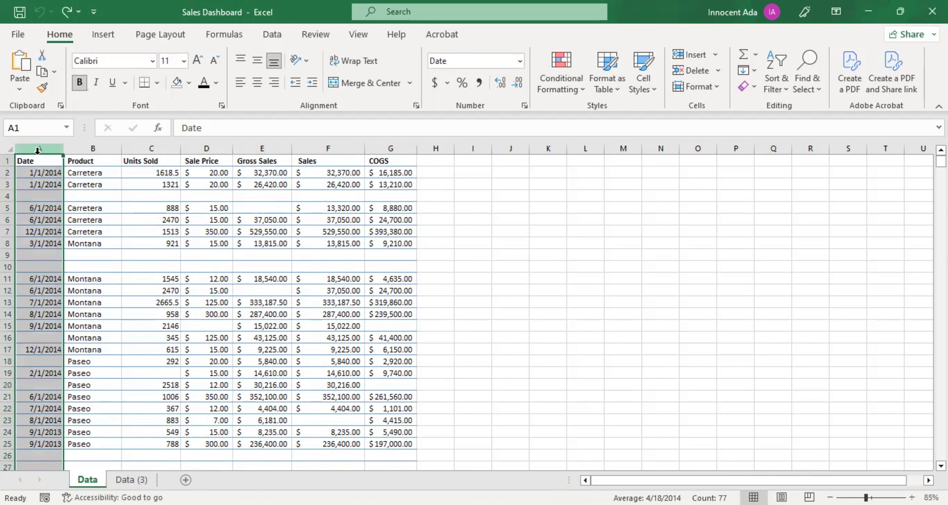
{"action": "left_click", "coordinate": [44, 337]}
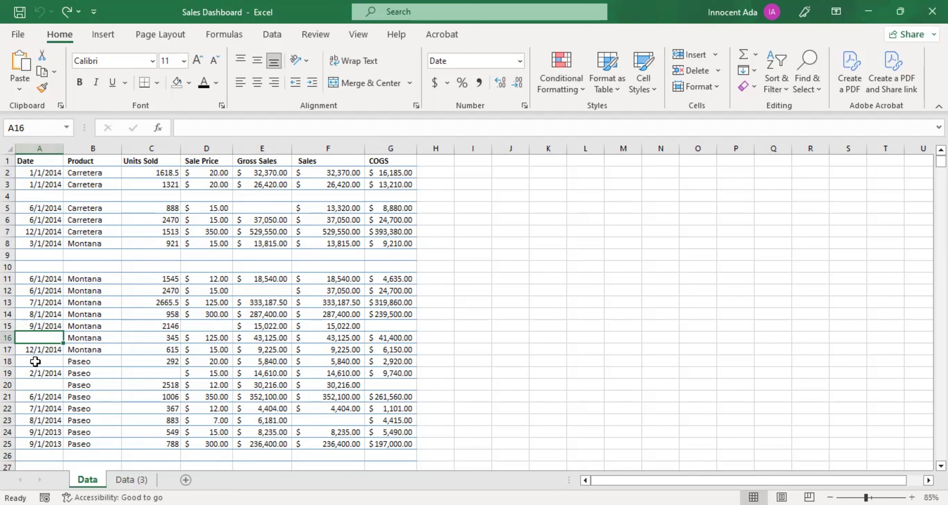
{"action": "left_click", "coordinate": [43, 146]}
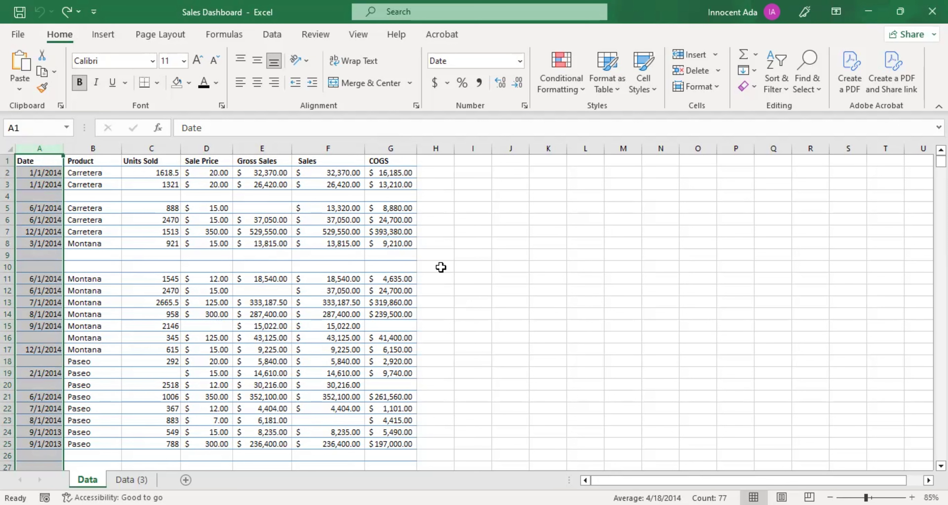
{"action": "left_click", "coordinate": [817, 94]}
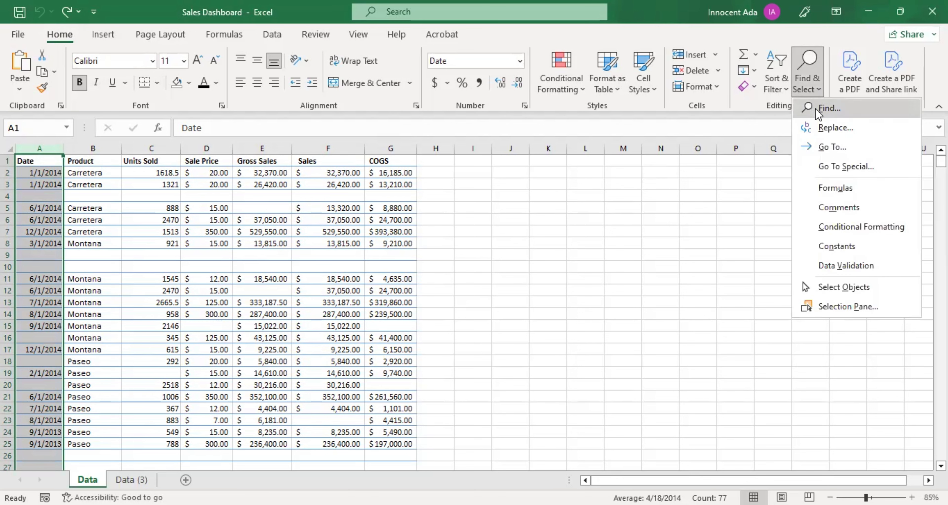
{"action": "left_click", "coordinate": [811, 168]}
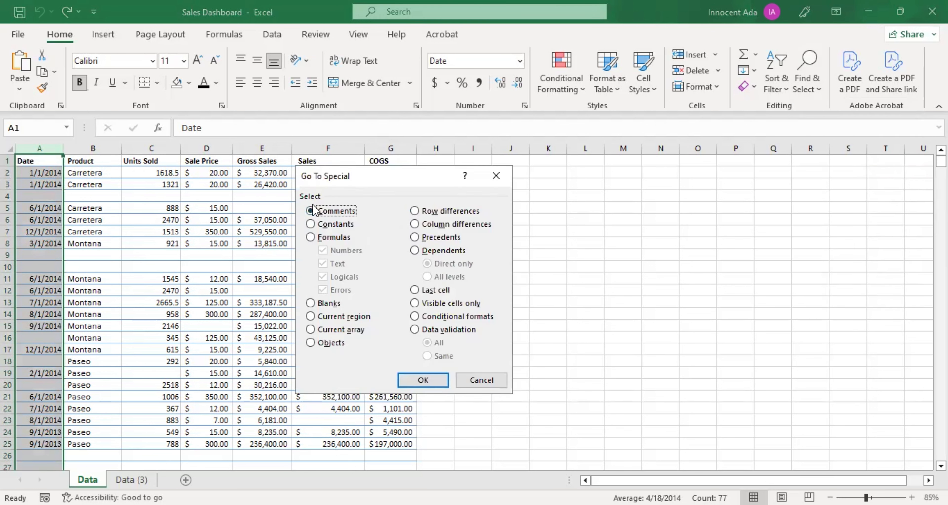
{"action": "left_click", "coordinate": [310, 305]}
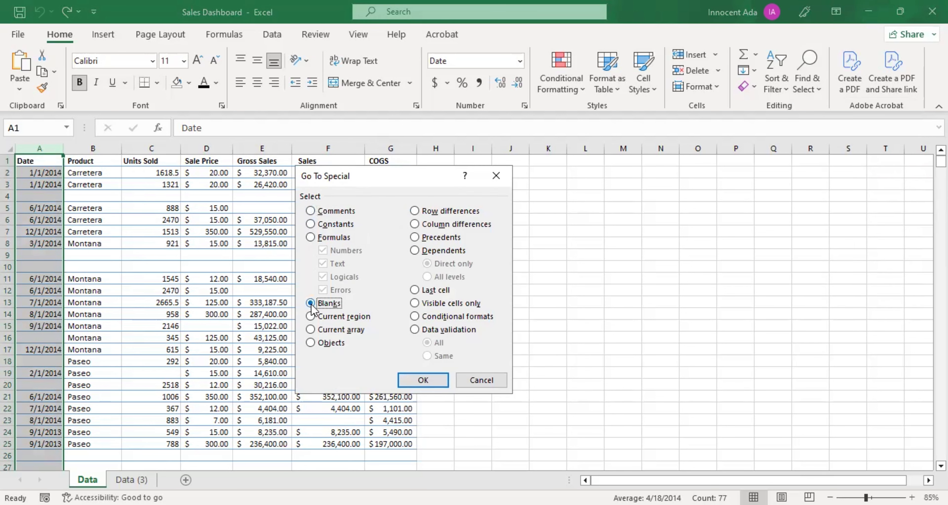
{"action": "left_click", "coordinate": [430, 384]}
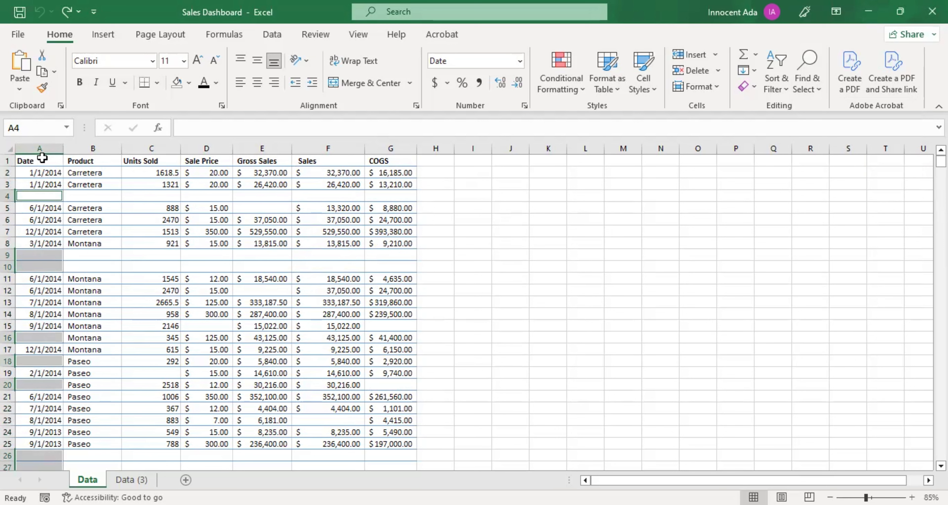
{"action": "scroll", "coordinate": [48, 262], "scroll_direction": "down", "scroll_amount": 19}
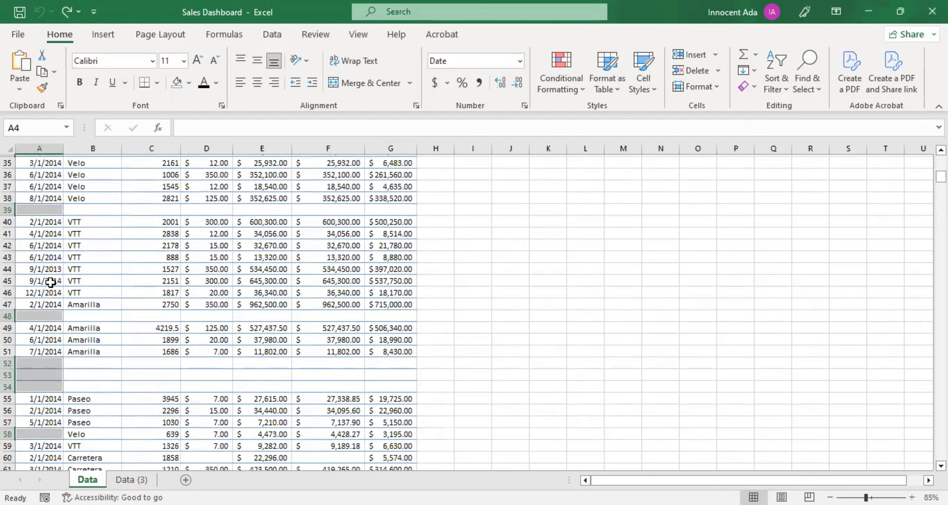
{"action": "scroll", "coordinate": [51, 283], "scroll_direction": "up", "scroll_amount": 14}
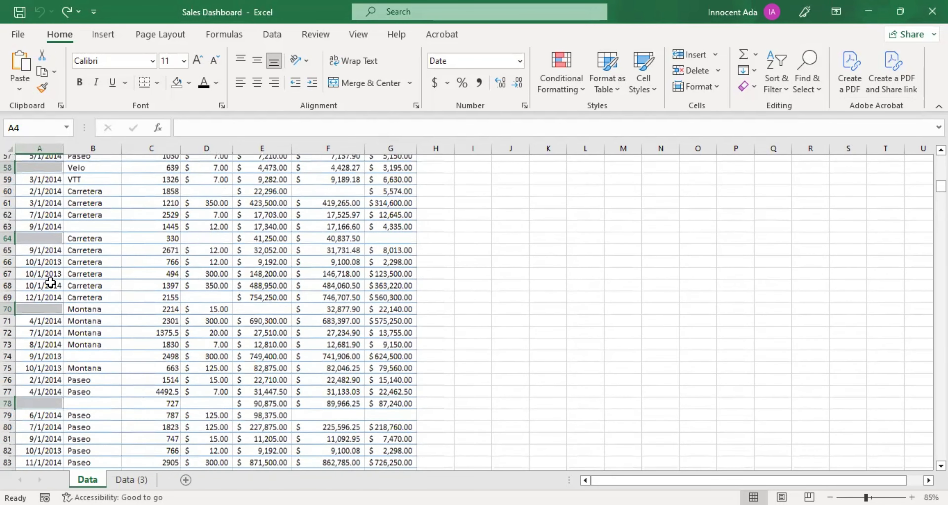
{"action": "scroll", "coordinate": [52, 280], "scroll_direction": "up", "scroll_amount": 5}
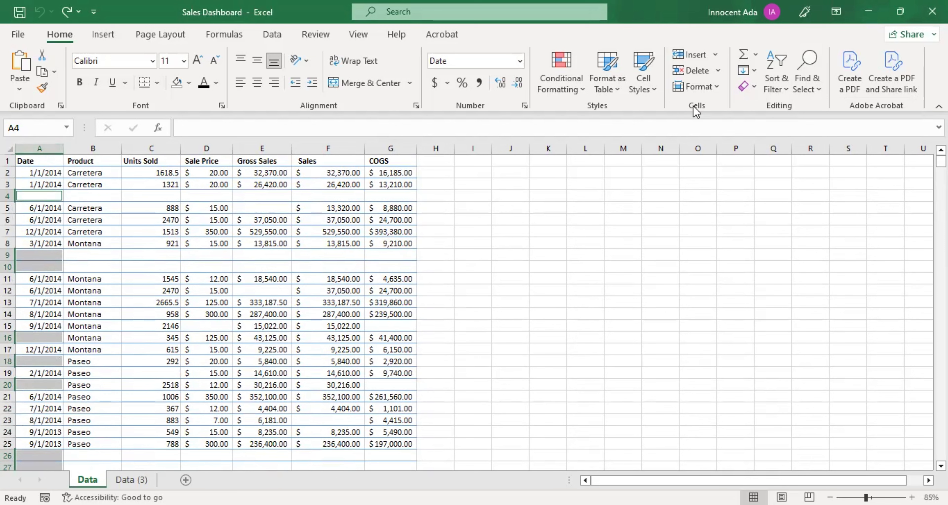
{"action": "left_click", "coordinate": [718, 71]}
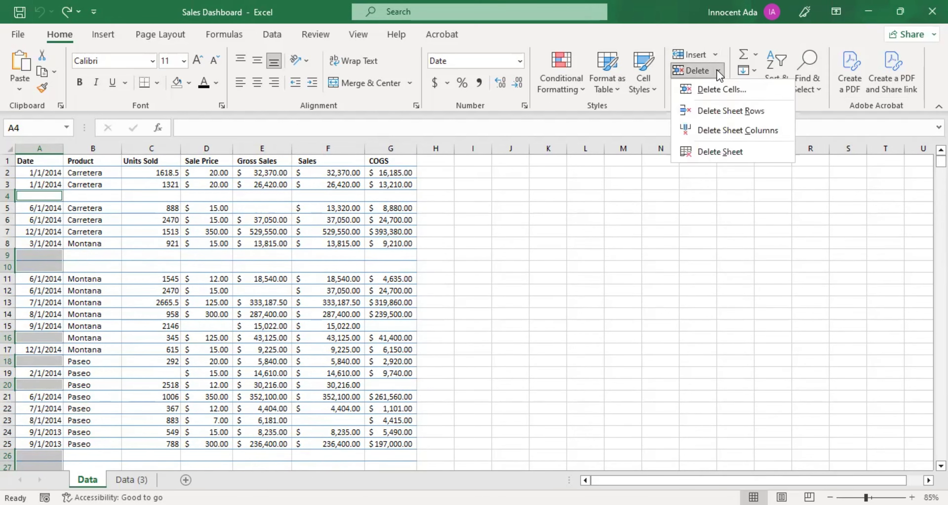
{"action": "left_click", "coordinate": [710, 114]}
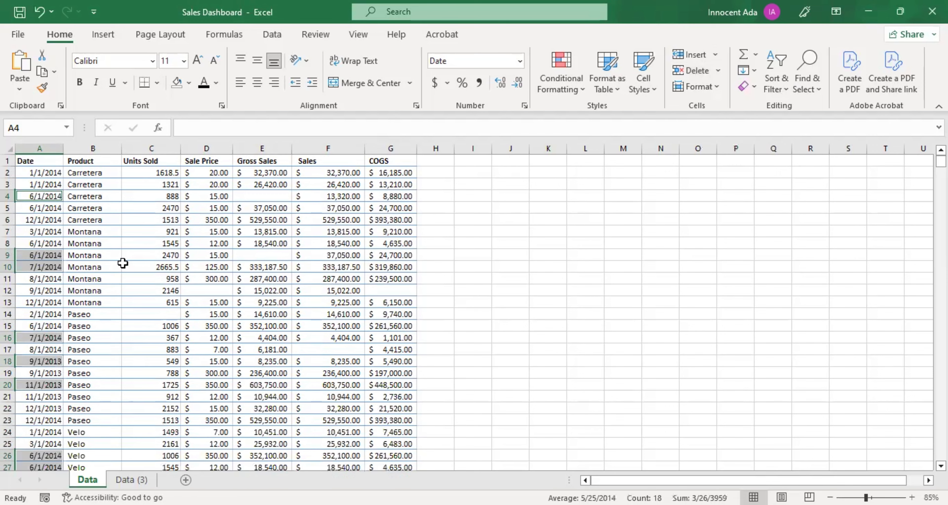
{"action": "scroll", "coordinate": [50, 266], "scroll_direction": "down", "scroll_amount": 7}
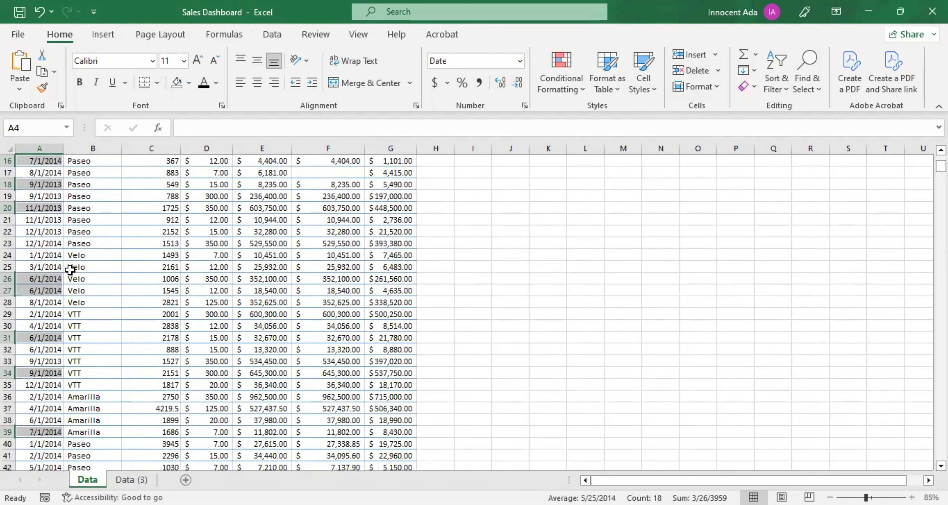
{"action": "scroll", "coordinate": [61, 277], "scroll_direction": "down", "scroll_amount": 10}
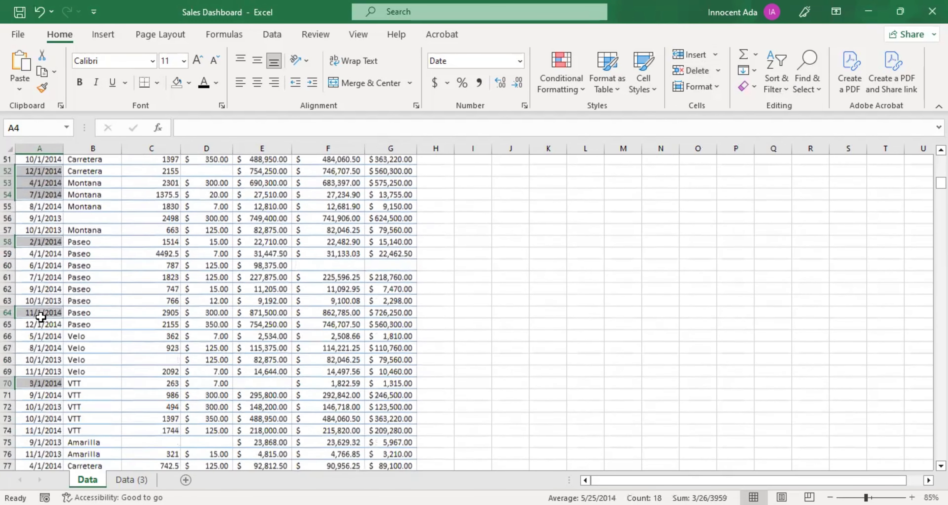
{"action": "scroll", "coordinate": [40, 317], "scroll_direction": "up", "scroll_amount": 16}
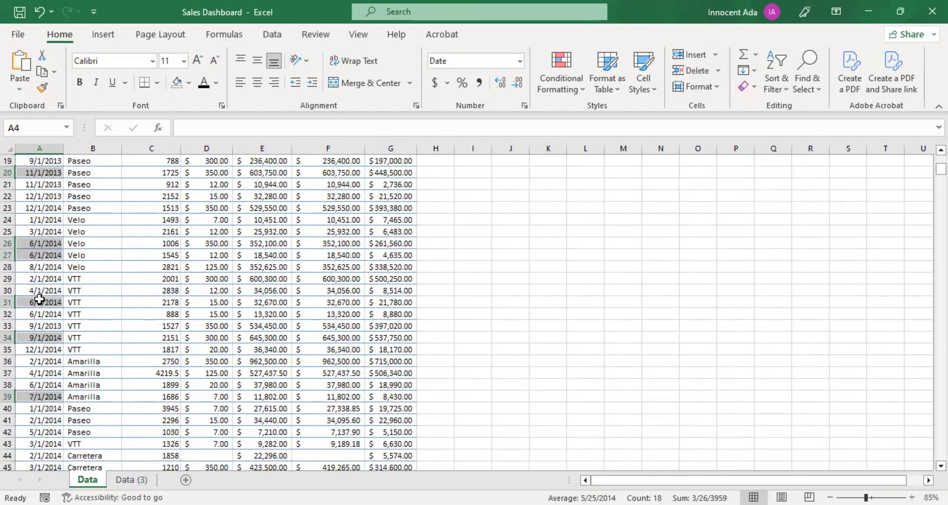
{"action": "scroll", "coordinate": [39, 296], "scroll_direction": "up", "scroll_amount": 1}
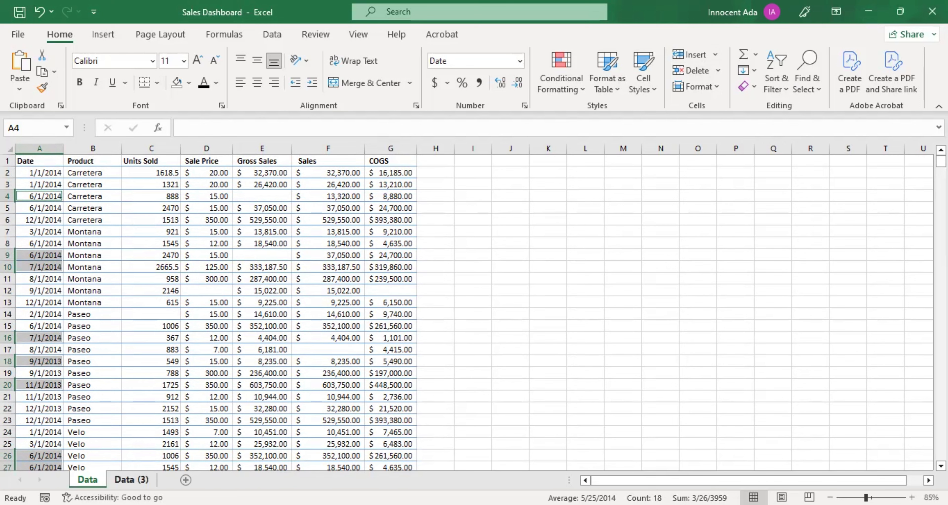
On the Data (3) sheet, select the range A1:G112 and name it Data1.
{"action": "left_click", "coordinate": [131, 480]}
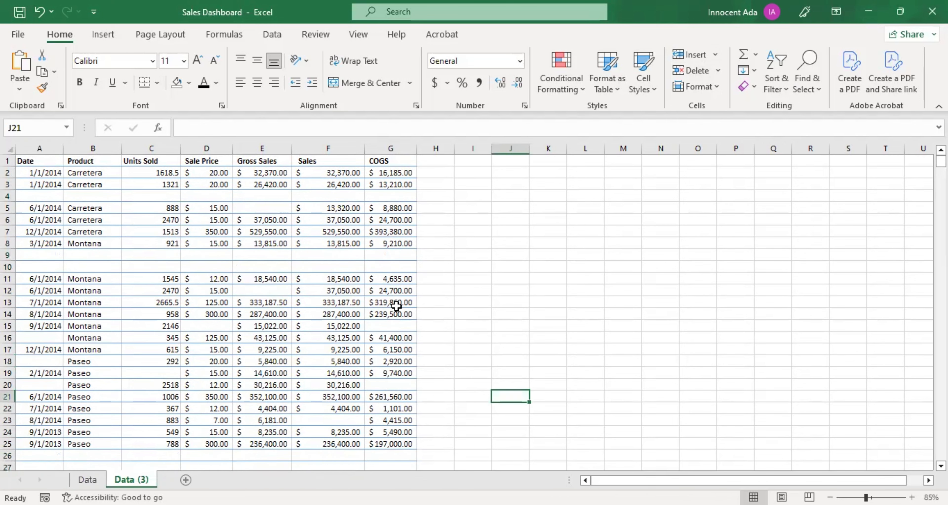
{"action": "left_click", "coordinate": [334, 278]}
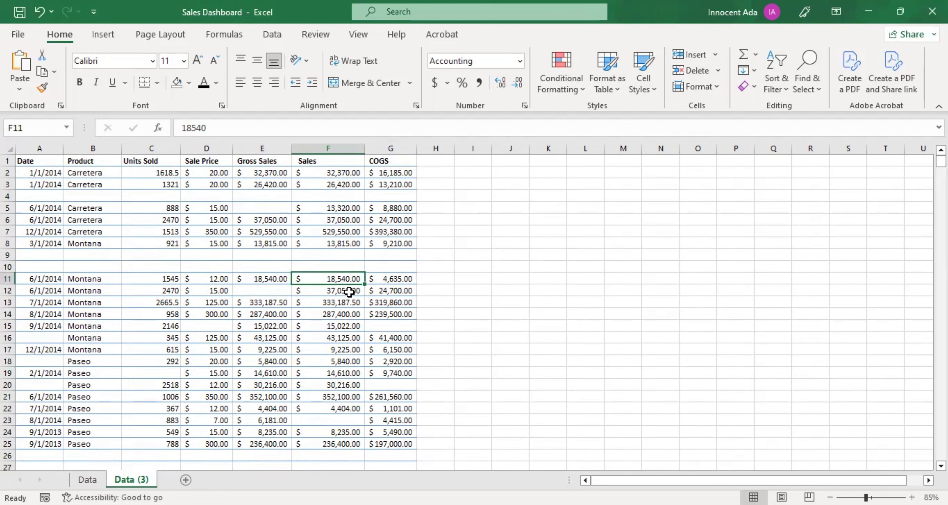
{"action": "scroll", "coordinate": [349, 291], "scroll_direction": "down", "scroll_amount": 3}
{"action": "scroll", "coordinate": [348, 292], "scroll_direction": "down", "scroll_amount": 14}
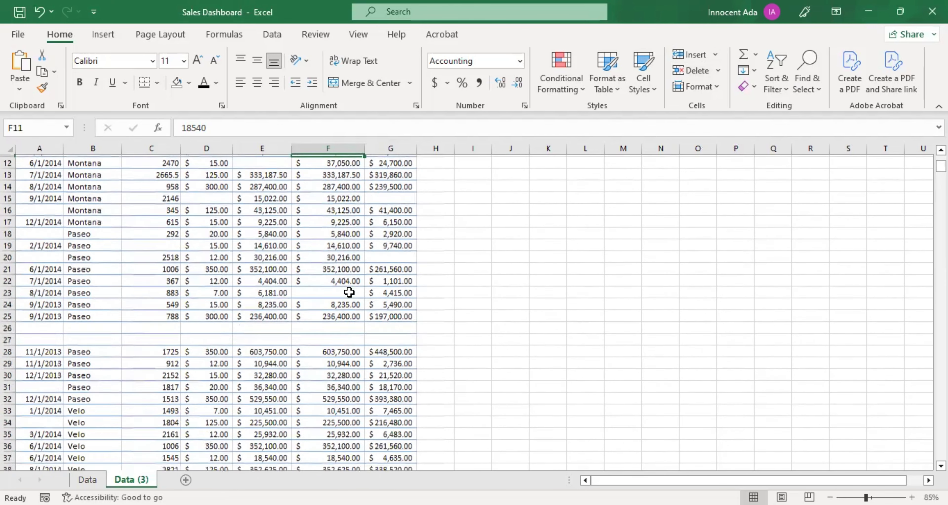
{"action": "scroll", "coordinate": [349, 292], "scroll_direction": "down", "scroll_amount": 12}
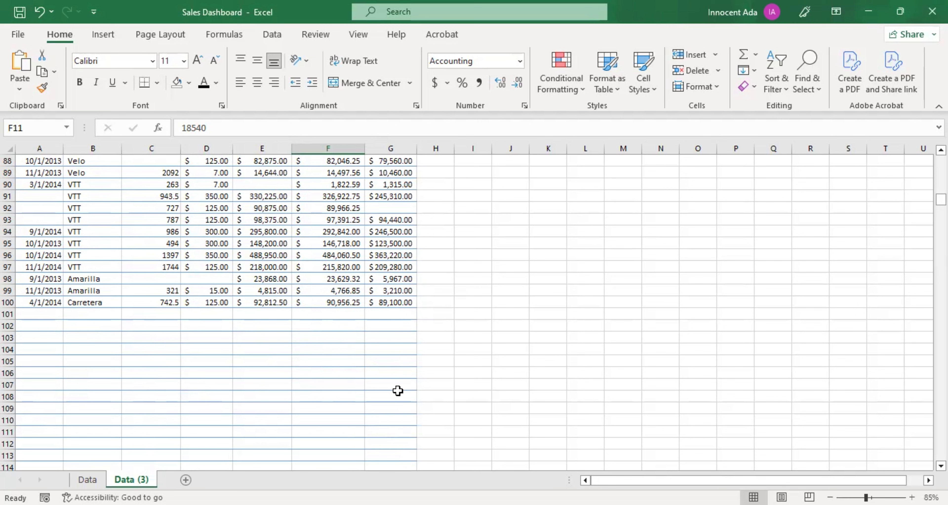
{"action": "left_click", "coordinate": [384, 446]}
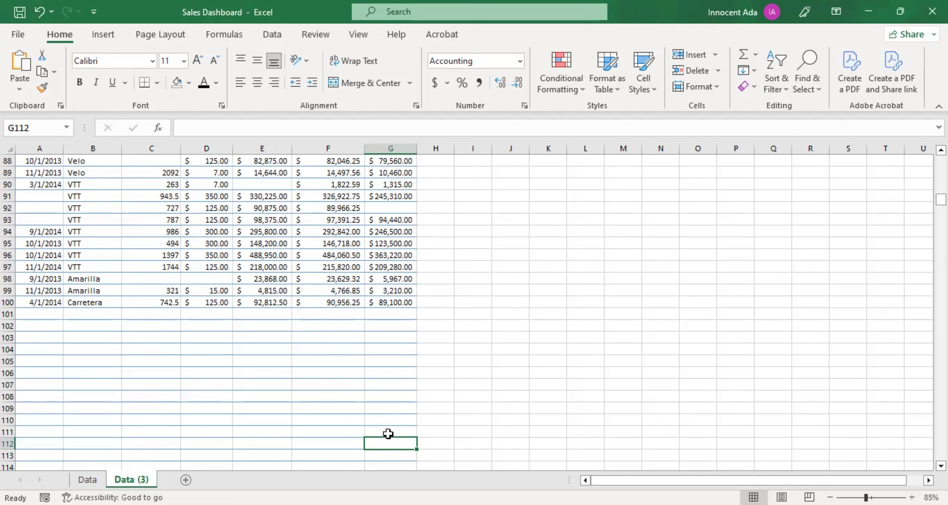
{"action": "key", "text": "ctrl+shift+Home"}
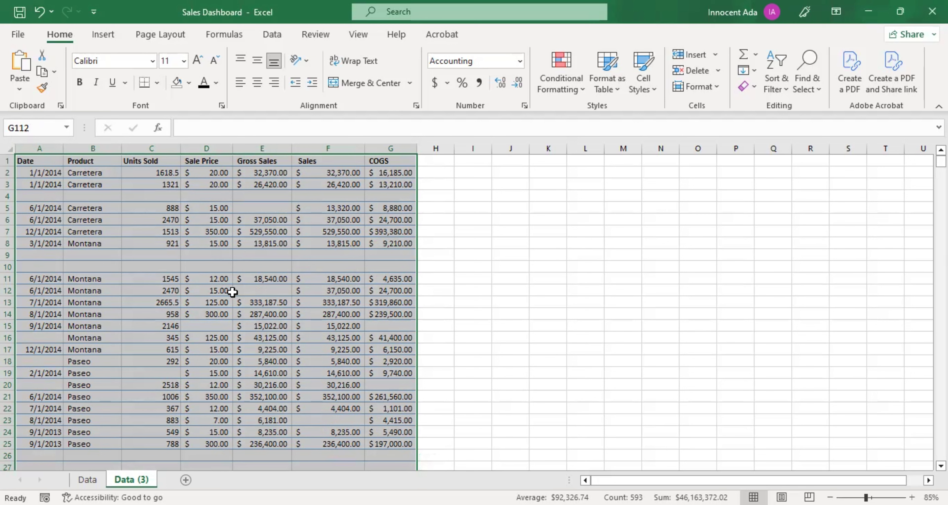
{"action": "left_click", "coordinate": [36, 128]}
{"action": "type", "text": "Data1"}
{"action": "key", "text": "Return"}
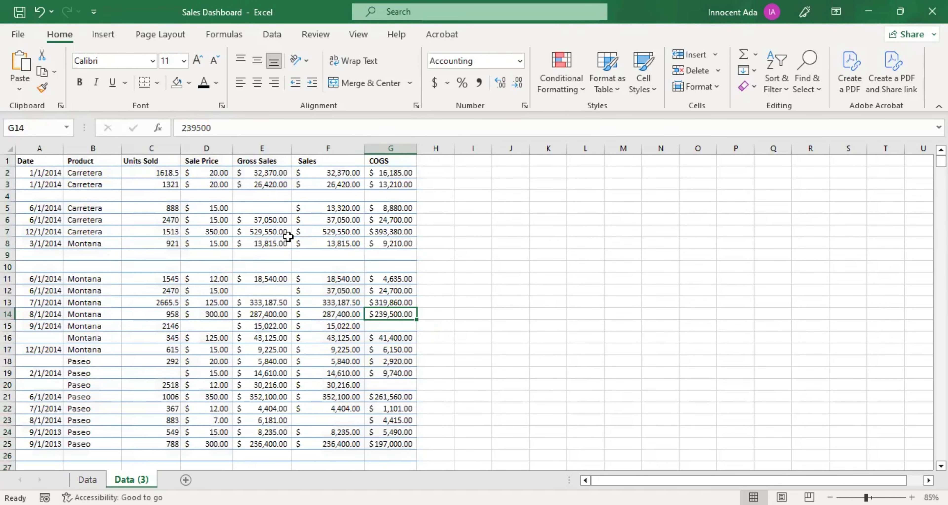
{"action": "left_click", "coordinate": [473, 300]}
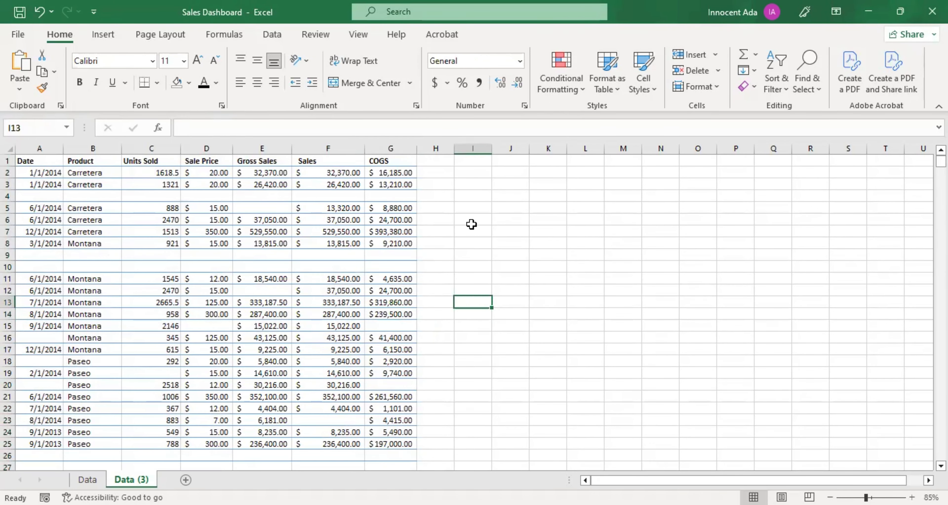
{"action": "left_click", "coordinate": [242, 290]}
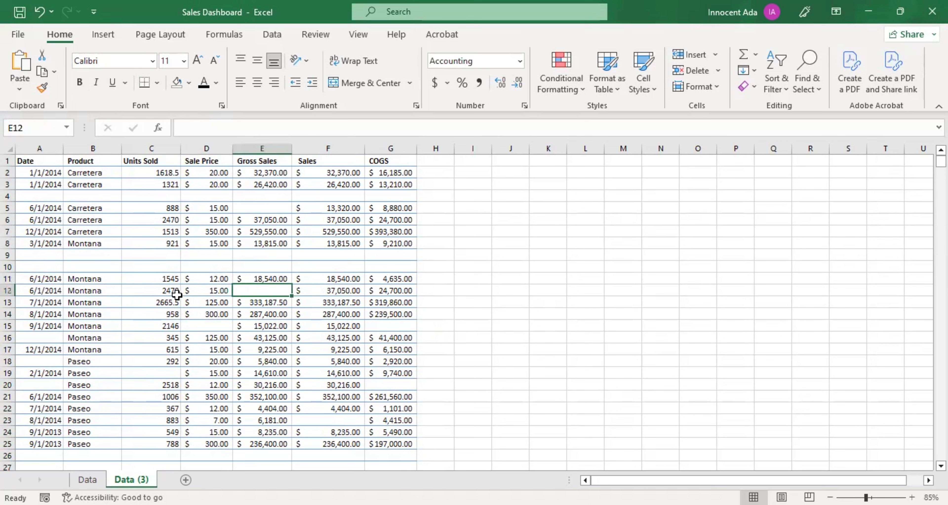
{"action": "left_click", "coordinate": [166, 291]}
{"action": "left_click", "coordinate": [81, 288]}
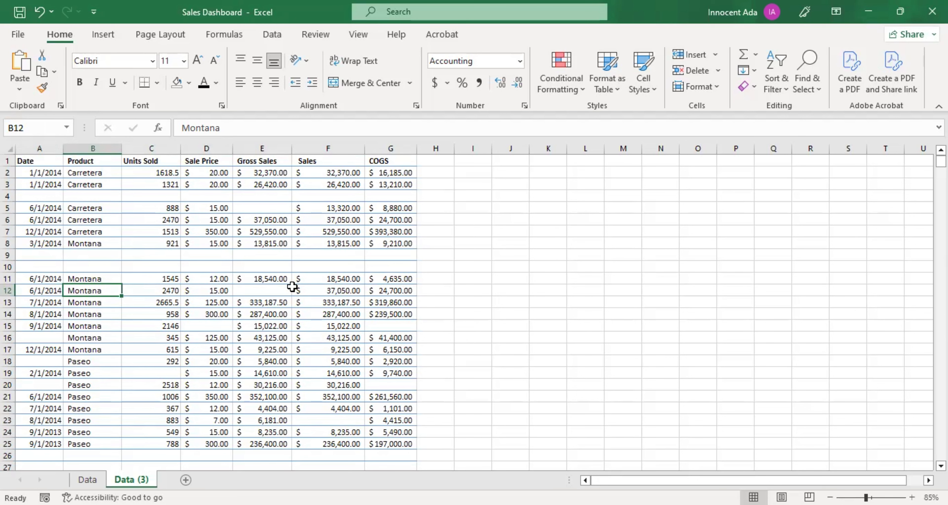
Select the named range Data1 and load it into the Power Query Editor as a query from a table or range.
{"action": "left_click", "coordinate": [37, 132]}
{"action": "type", "text": "Data1"}
{"action": "key", "text": "Return"}
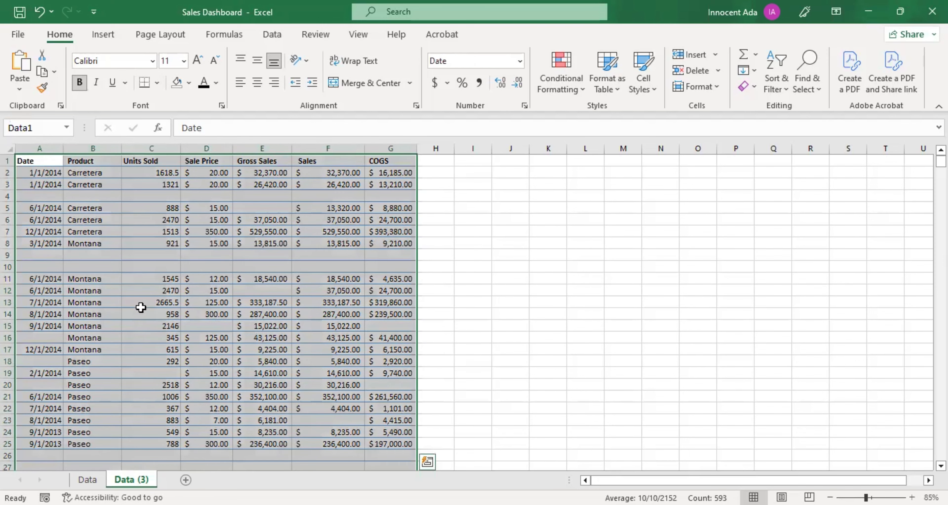
{"action": "scroll", "coordinate": [140, 306], "scroll_direction": "down", "scroll_amount": 20}
{"action": "scroll", "coordinate": [133, 330], "scroll_direction": "up", "scroll_amount": 7}
{"action": "scroll", "coordinate": [133, 330], "scroll_direction": "up", "scroll_amount": 20}
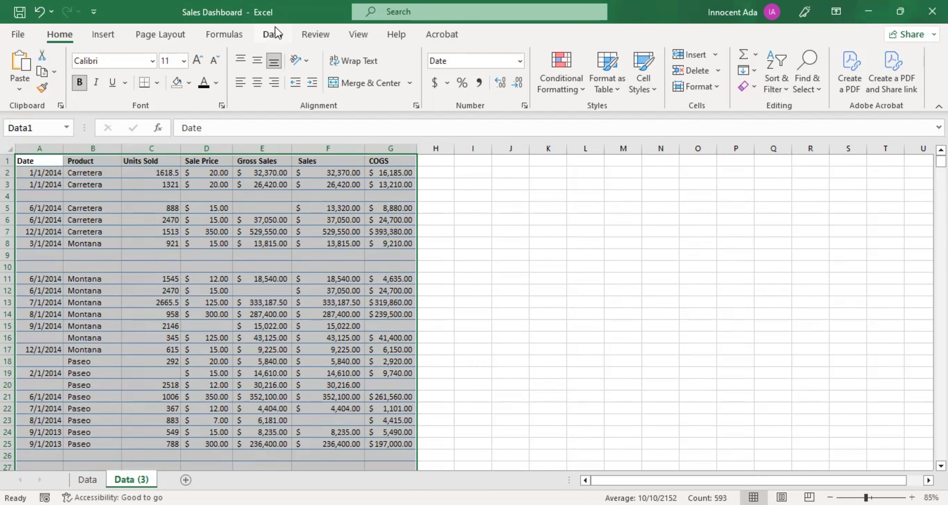
{"action": "left_click", "coordinate": [270, 34]}
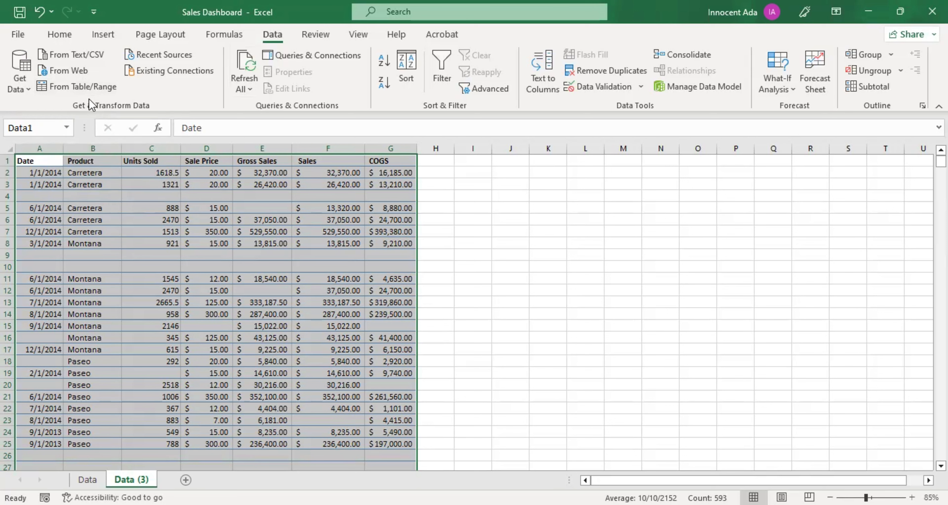
{"action": "left_click", "coordinate": [85, 92]}
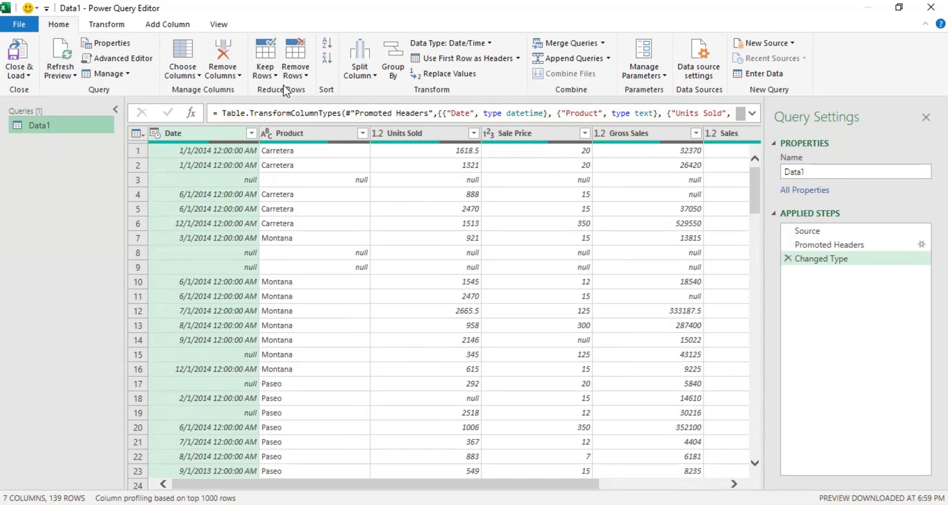
Remove the blank rows from the Data1 query and check the remaining rows through to the end of the preview.
{"action": "left_click", "coordinate": [305, 74]}
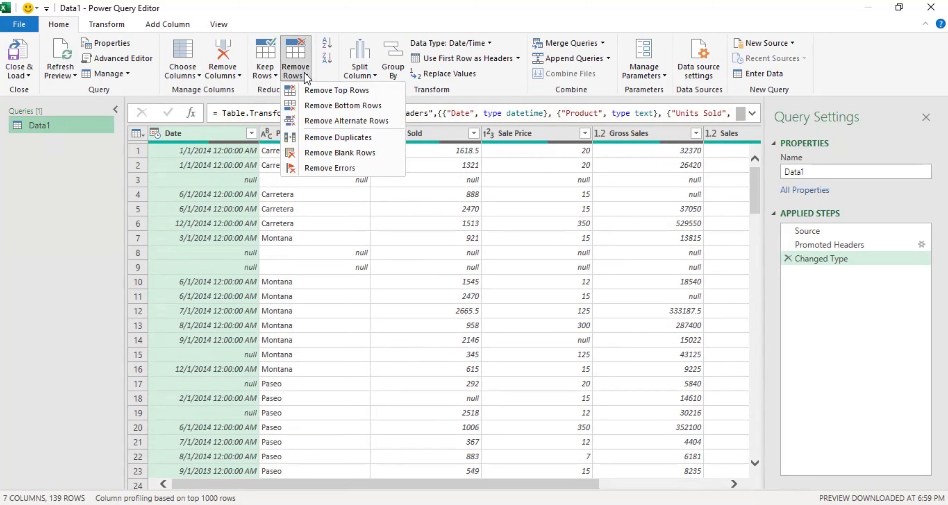
{"action": "left_click", "coordinate": [323, 155]}
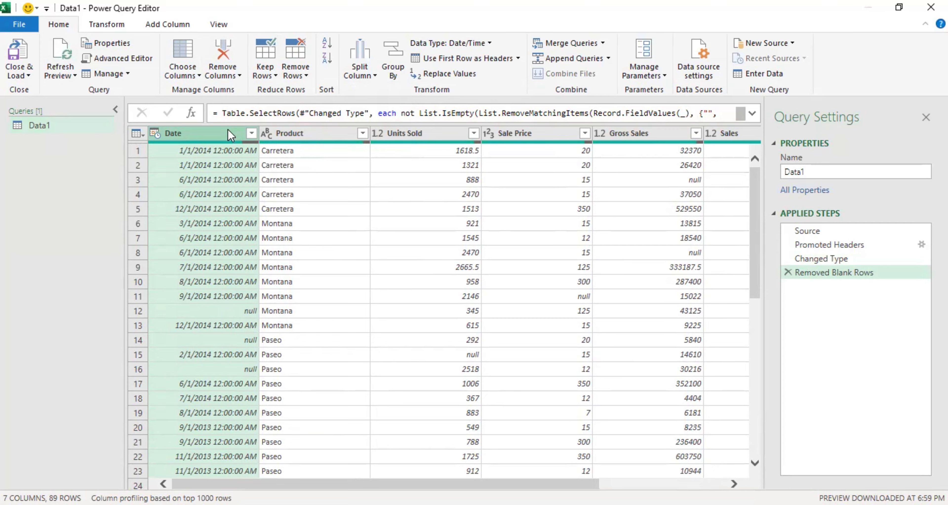
{"action": "scroll", "coordinate": [330, 248], "scroll_direction": "down", "scroll_amount": 20}
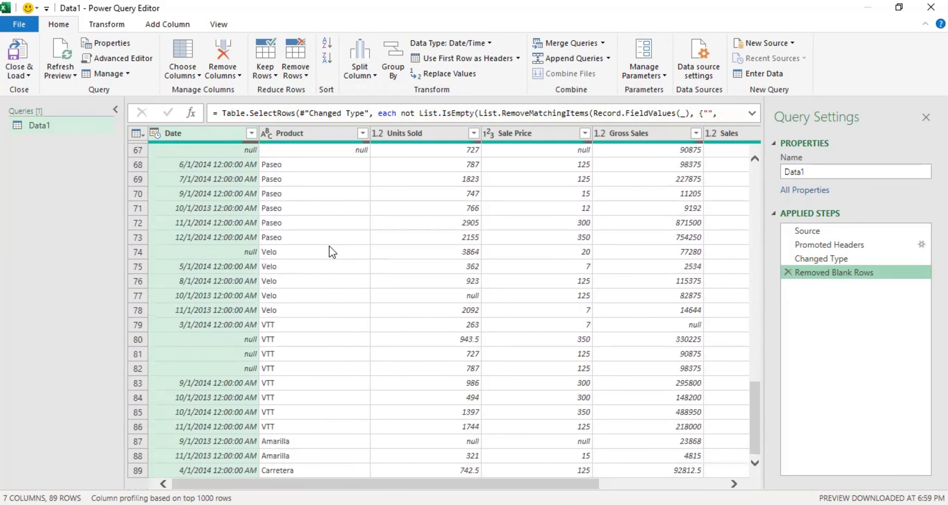
{"action": "scroll", "coordinate": [331, 253], "scroll_direction": "up", "scroll_amount": 20}
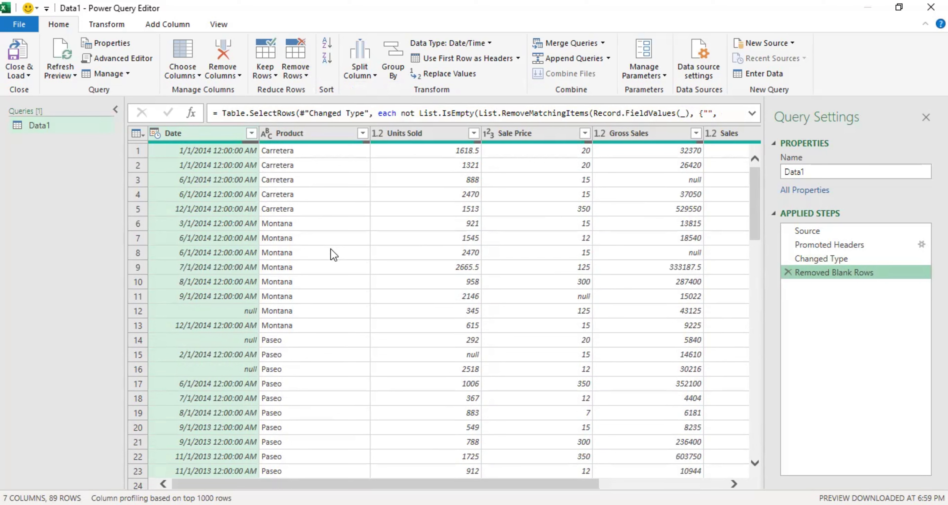
Close the query editor, load the cleaned Data1 query into the workbook as a table, and look through its rows for leftover blank rows.
{"action": "left_click", "coordinate": [24, 76]}
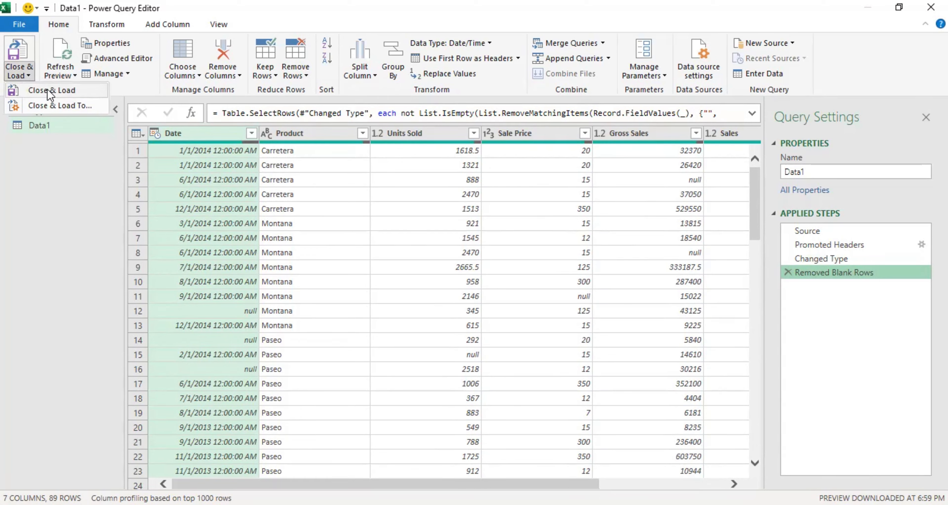
{"action": "left_click", "coordinate": [60, 92]}
{"action": "scroll", "coordinate": [140, 256], "scroll_direction": "down", "scroll_amount": 2}
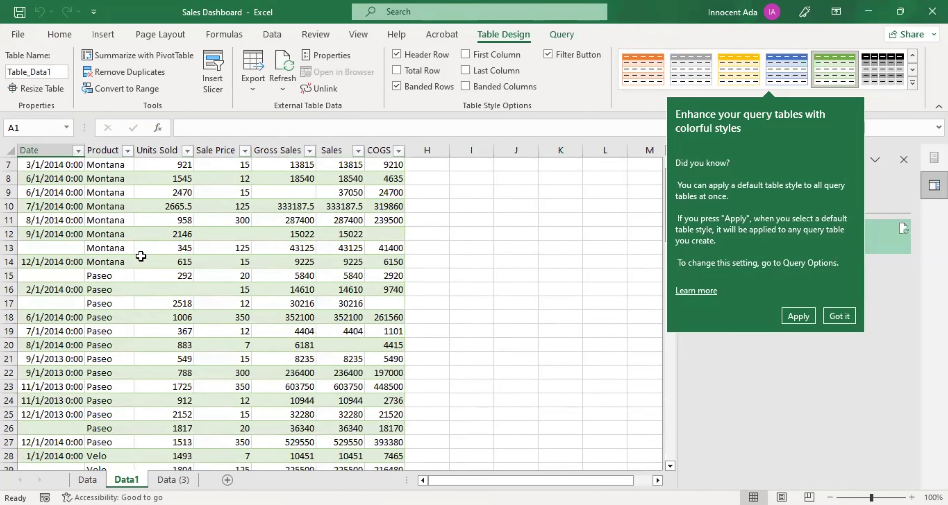
{"action": "scroll", "coordinate": [141, 257], "scroll_direction": "down", "scroll_amount": 20}
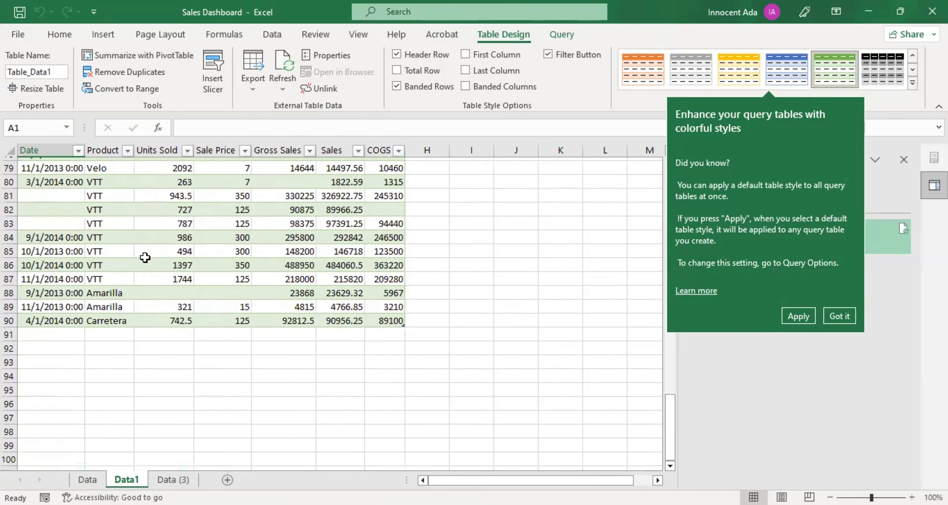
{"action": "scroll", "coordinate": [144, 258], "scroll_direction": "up", "scroll_amount": 20}
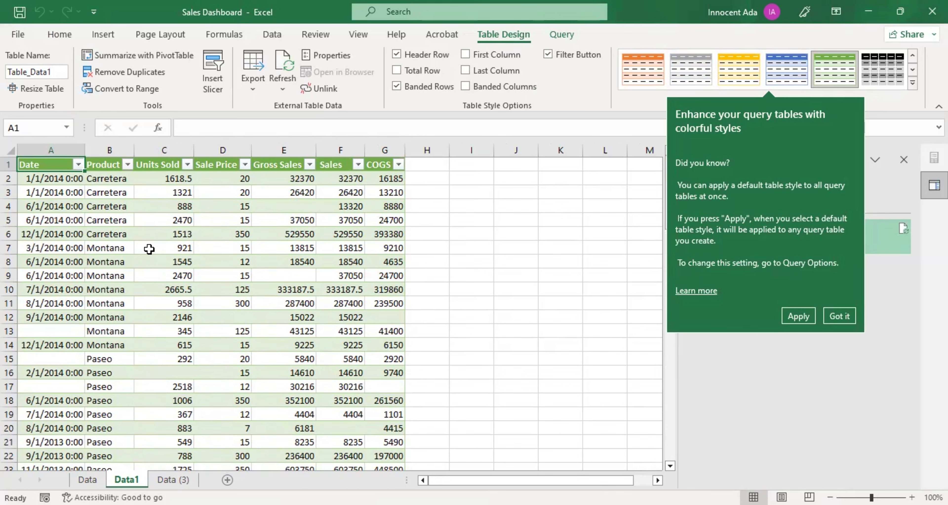
{"action": "scroll", "coordinate": [149, 250], "scroll_direction": "down", "scroll_amount": 11}
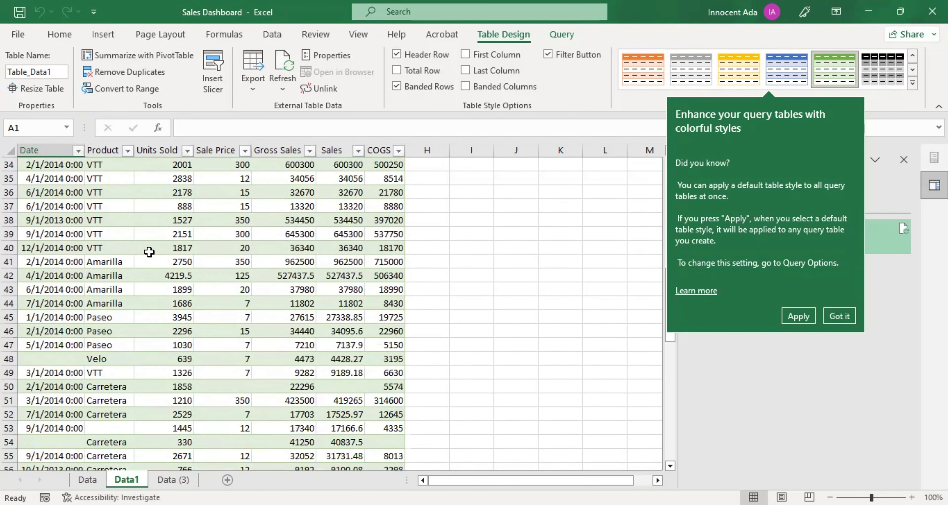